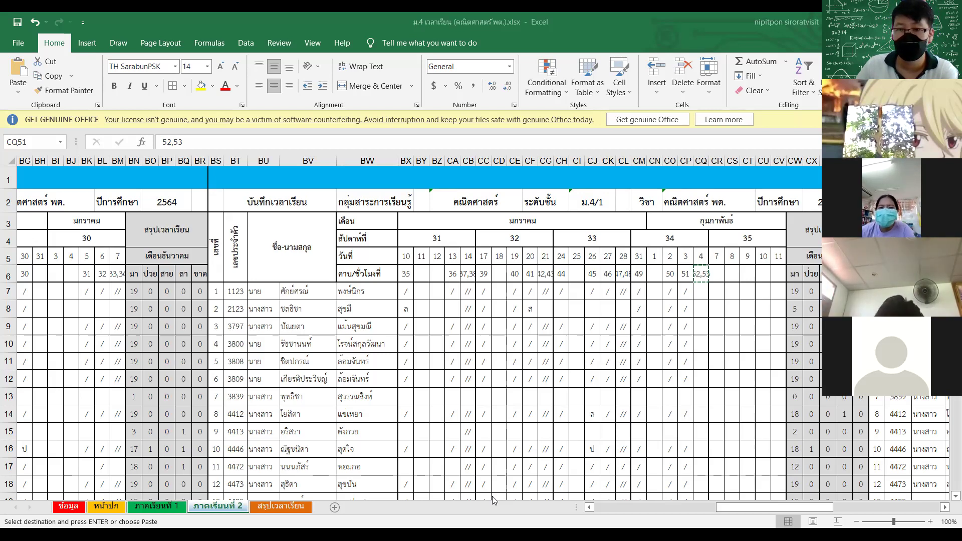
Record attendance as "/" for the first two ม.4/1 students on 4 กุมภาพันธ์, in cells CQ7 and CQ8
{"action": "left_click", "coordinate": [700, 293]}
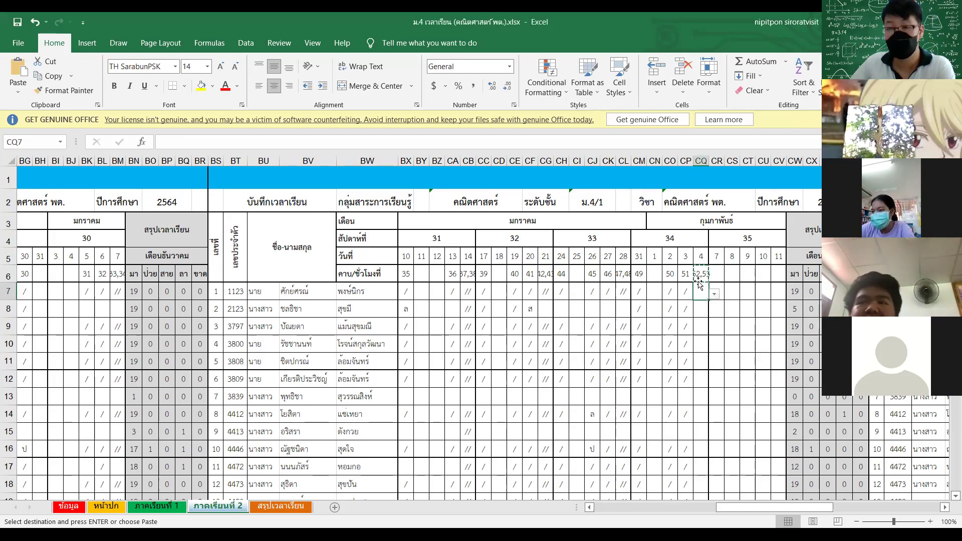
{"action": "left_click", "coordinate": [715, 294]}
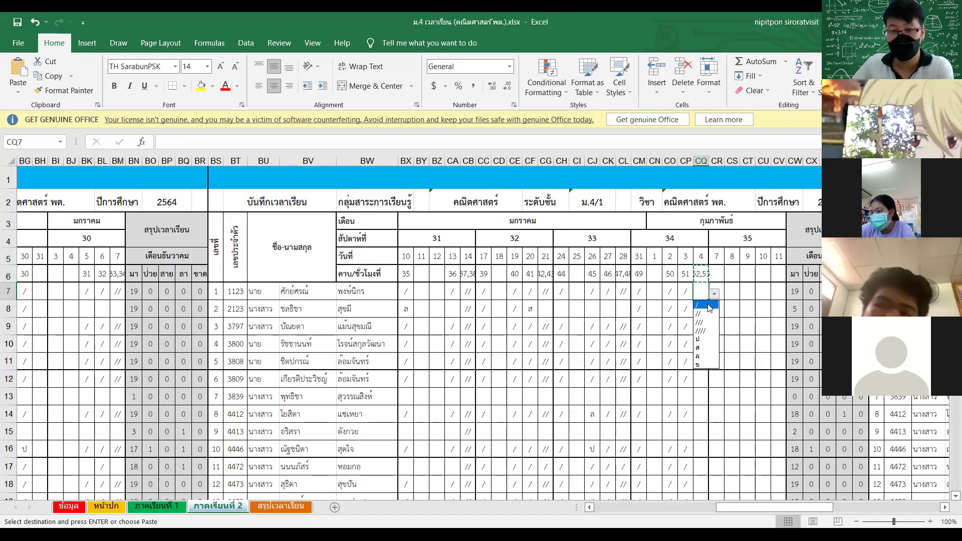
{"action": "left_click", "coordinate": [703, 310]}
{"action": "left_click", "coordinate": [703, 310]}
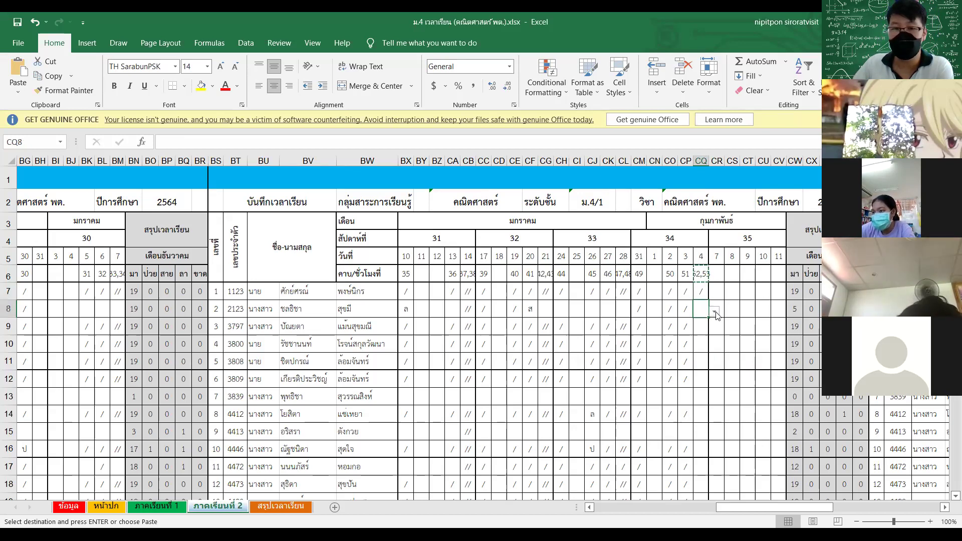
{"action": "left_click", "coordinate": [714, 311]}
{"action": "left_click", "coordinate": [703, 328]}
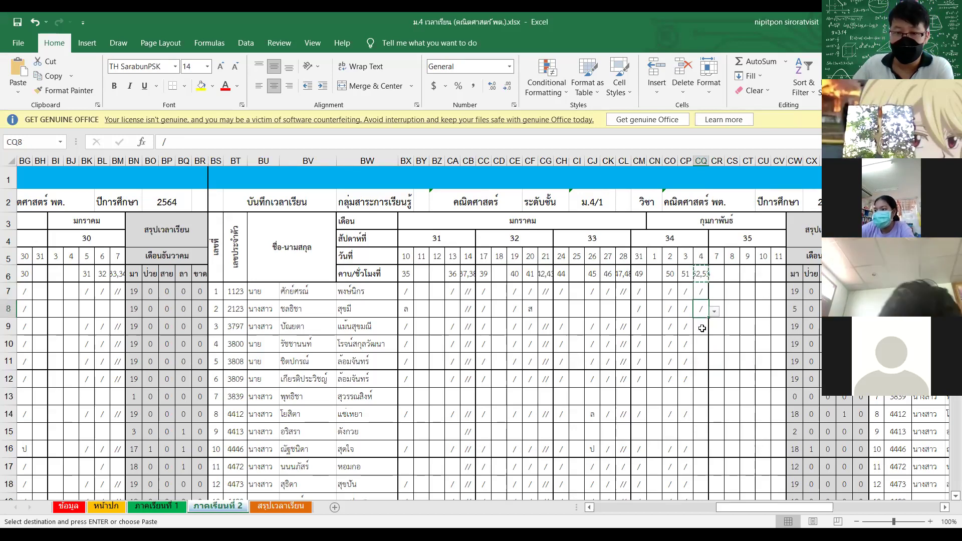
Record "/" for the ม.4/1 students numbered 3 and 4 in cells CQ9 and CQ10
{"action": "left_click", "coordinate": [704, 329]}
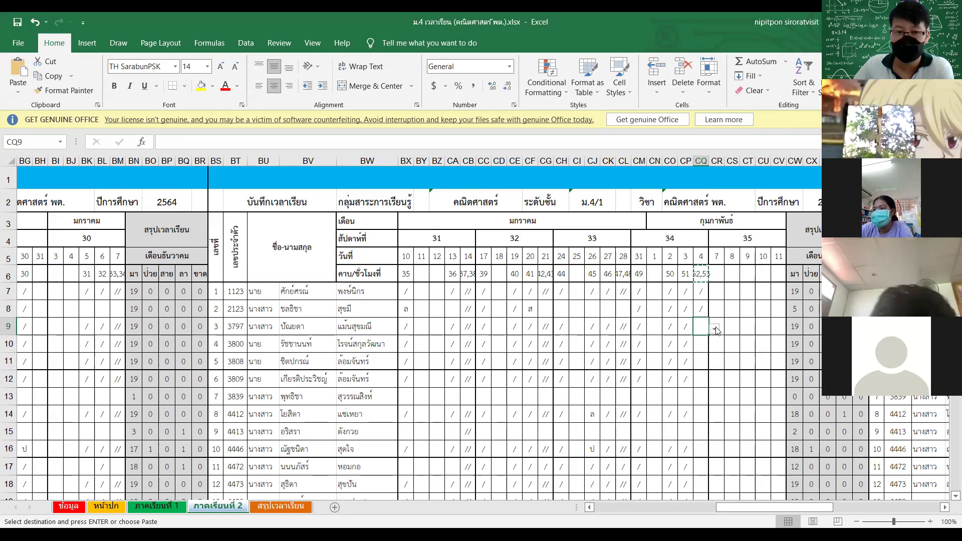
{"action": "left_click", "coordinate": [715, 330]}
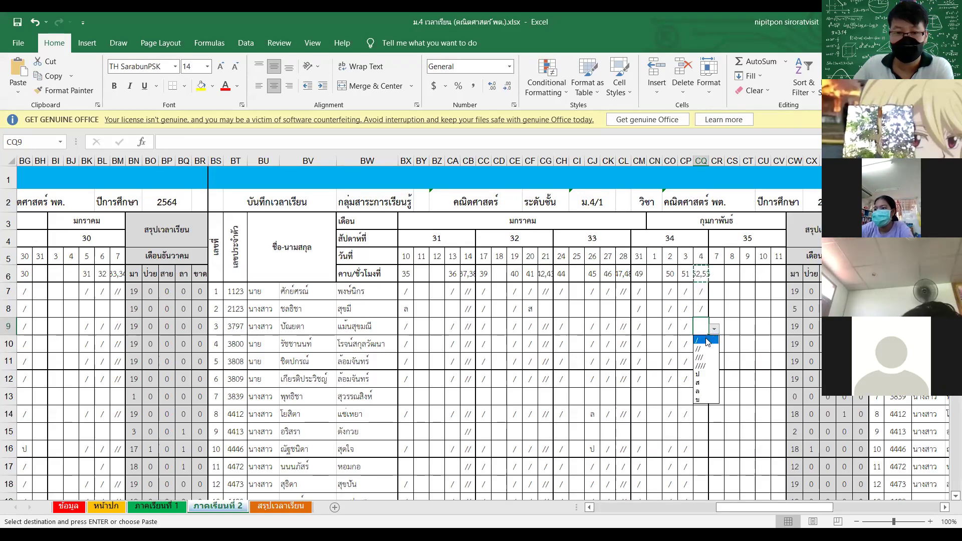
{"action": "left_click", "coordinate": [701, 345]}
{"action": "left_click", "coordinate": [701, 344]}
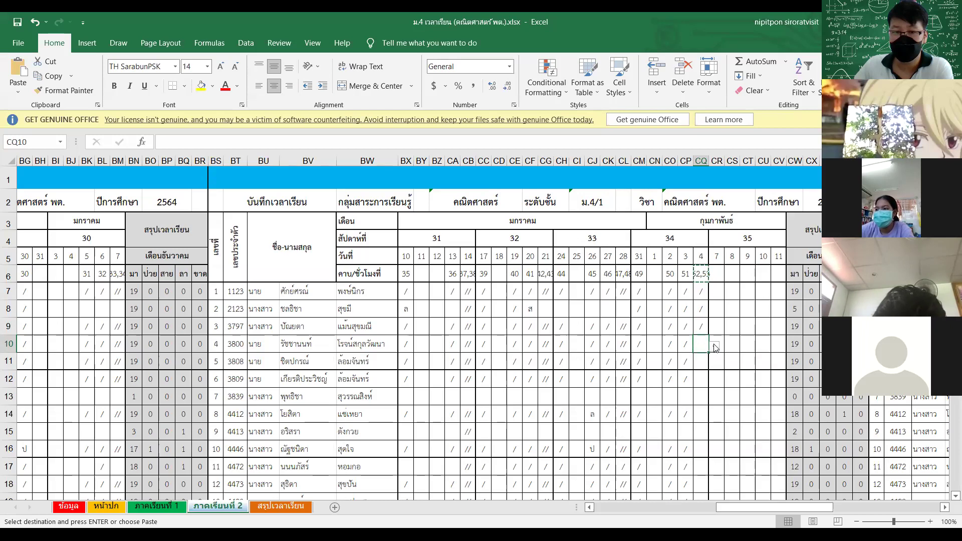
{"action": "left_click", "coordinate": [716, 347]}
{"action": "left_click", "coordinate": [703, 363]}
Record "/" for the ม.4/1 students numbered 5 and 6 in cells CQ11 and CQ12
{"action": "left_click", "coordinate": [703, 363]}
{"action": "left_click", "coordinate": [715, 365]}
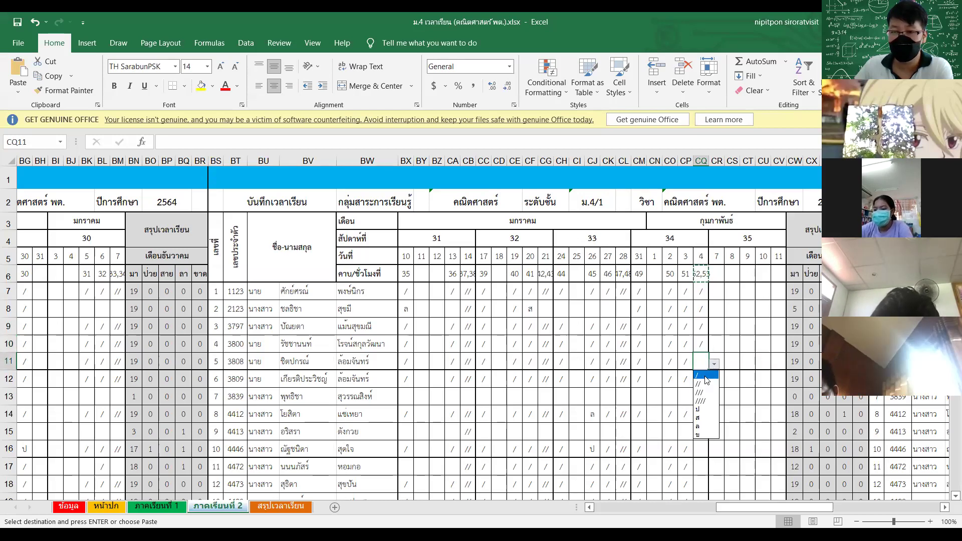
{"action": "left_click", "coordinate": [701, 382]}
{"action": "left_click", "coordinate": [701, 382]}
{"action": "left_click", "coordinate": [715, 382]}
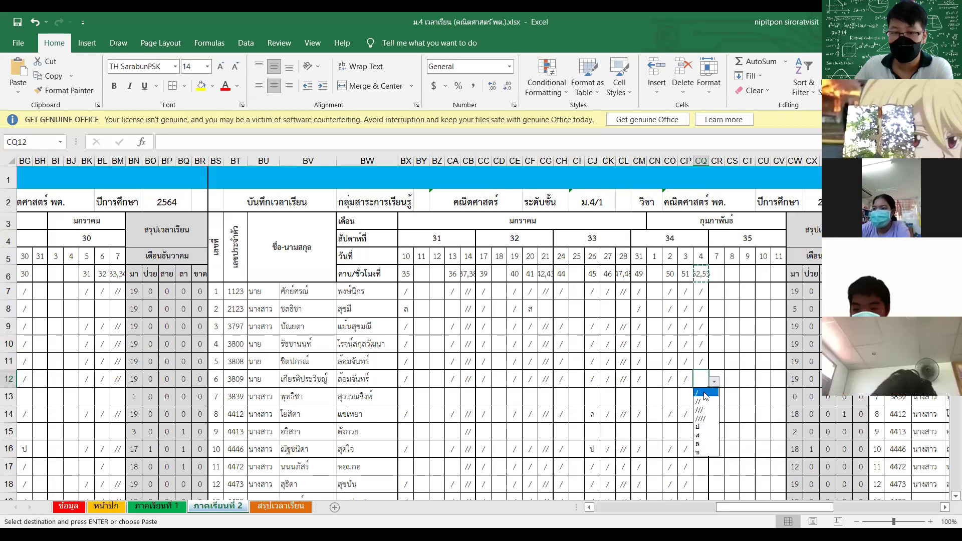
{"action": "left_click", "coordinate": [704, 391]}
Leave student 7 blank and record "/" for students 8 and 10 in cells CQ14 and CQ16
{"action": "left_click", "coordinate": [702, 414]}
{"action": "left_click", "coordinate": [714, 416]}
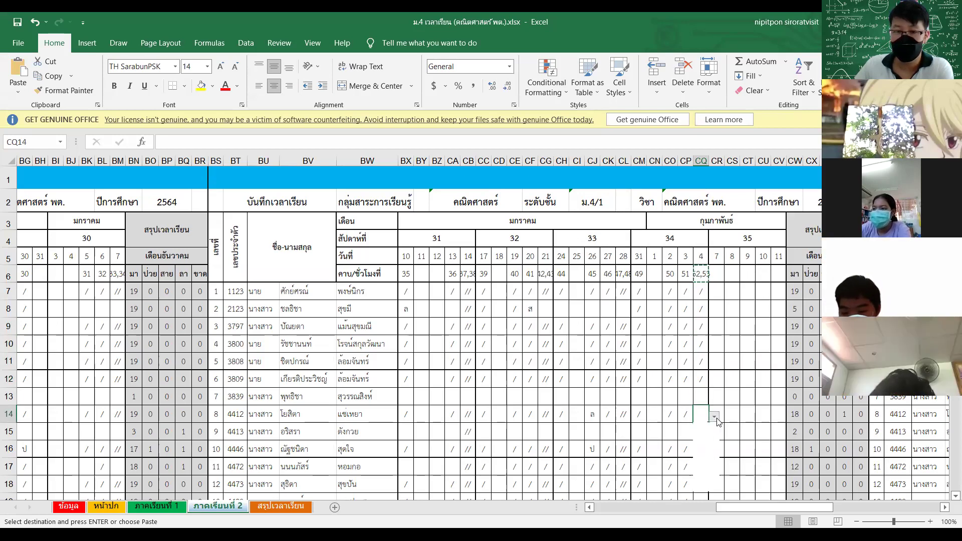
{"action": "left_click", "coordinate": [698, 428]}
{"action": "left_click", "coordinate": [702, 449]}
{"action": "scroll", "coordinate": [712, 459], "scroll_direction": "down", "scroll_amount": 2}
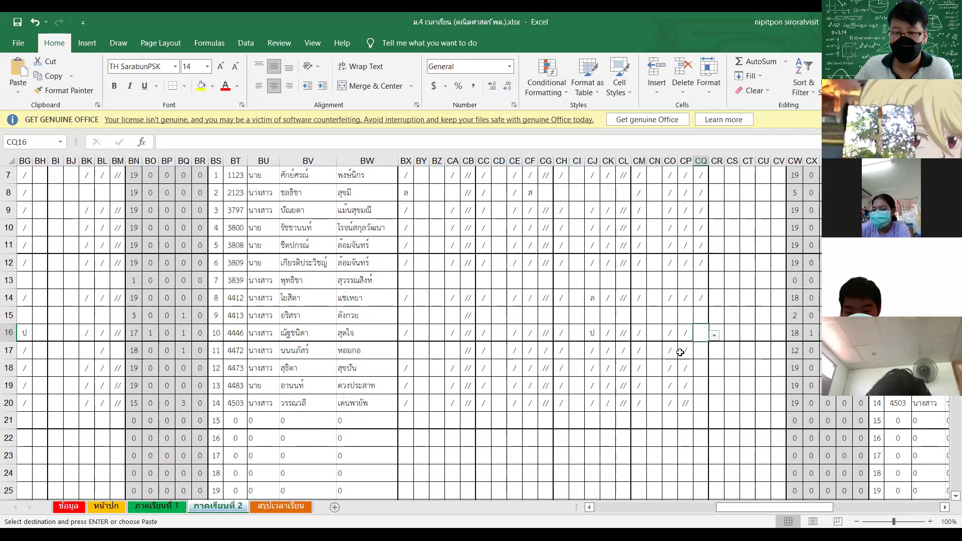
{"action": "left_click", "coordinate": [714, 336]}
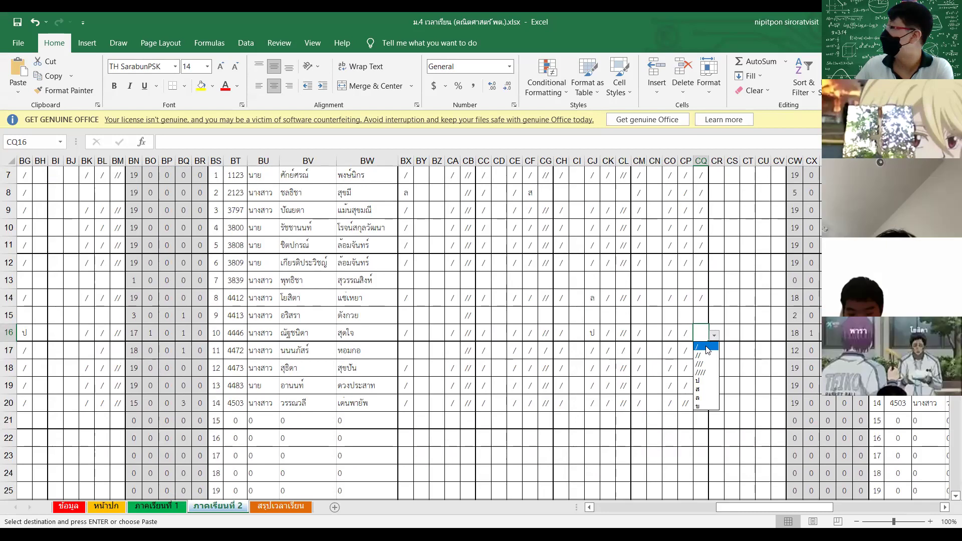
{"action": "left_click", "coordinate": [707, 347]}
Record "/" for the ม.4/1 students numbered 11 and 12 in cells CQ17 and CQ18
{"action": "left_click", "coordinate": [702, 349]}
{"action": "left_click", "coordinate": [715, 350]}
{"action": "left_click", "coordinate": [698, 354]}
{"action": "left_click", "coordinate": [714, 353]}
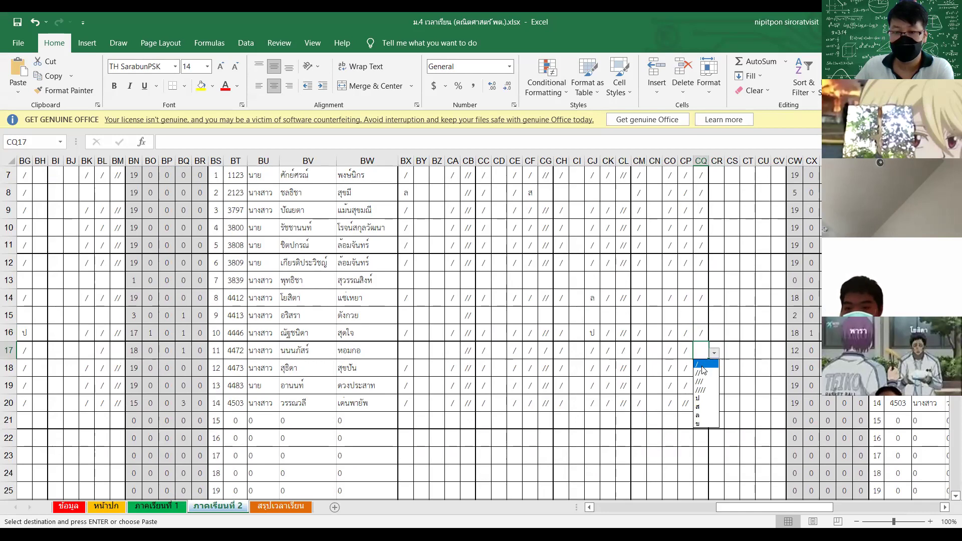
{"action": "left_click", "coordinate": [700, 365]}
{"action": "left_click", "coordinate": [702, 370]}
{"action": "left_click", "coordinate": [714, 371]}
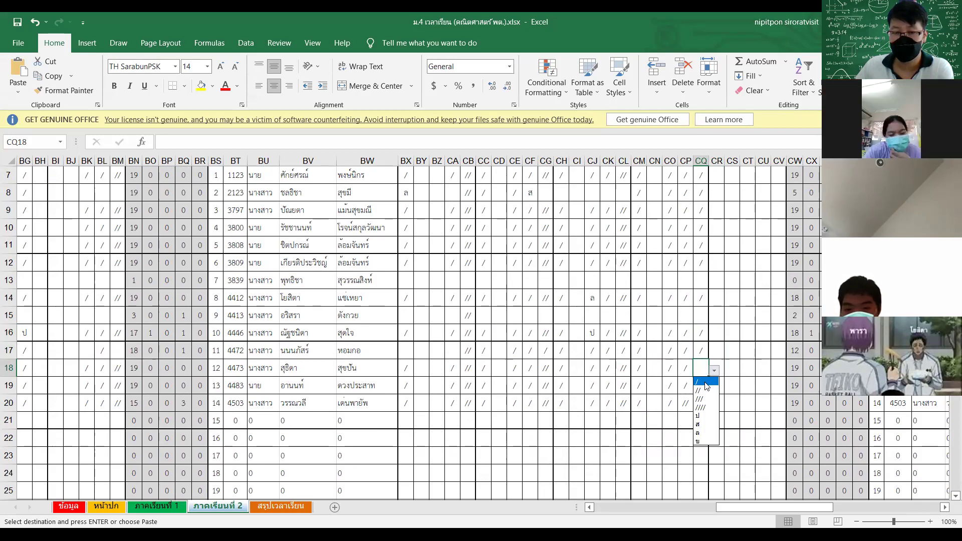
{"action": "left_click", "coordinate": [707, 383]}
Record "/" for the last two ม.4/1 students in cells CQ19 and CQ20
{"action": "left_click", "coordinate": [705, 399]}
{"action": "left_click", "coordinate": [702, 387]}
{"action": "left_click", "coordinate": [714, 391]}
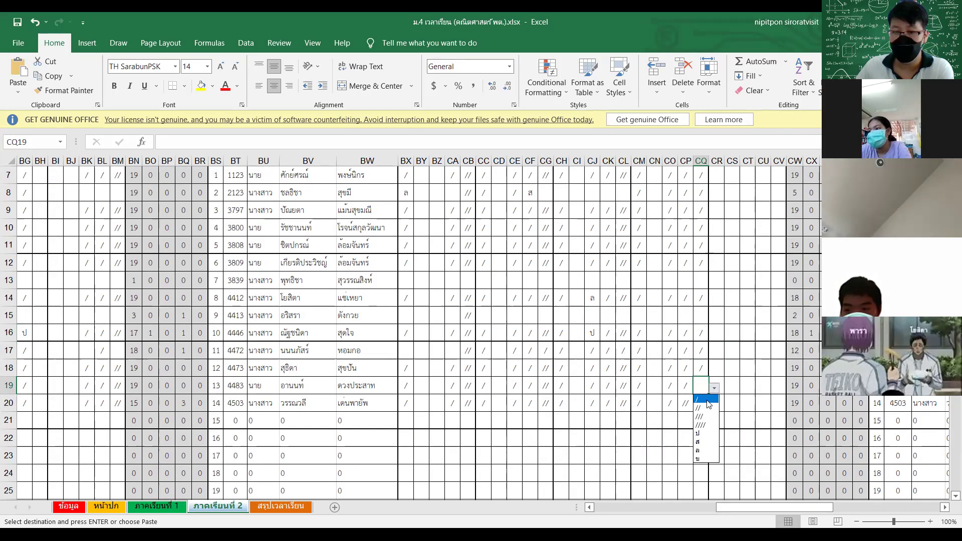
{"action": "left_click", "coordinate": [707, 400]}
{"action": "left_click", "coordinate": [707, 401]}
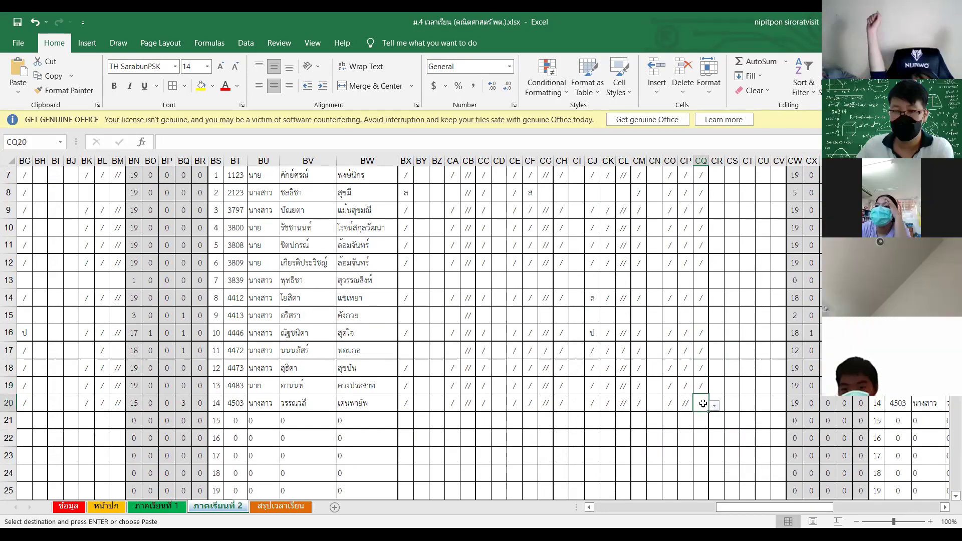
{"action": "left_click", "coordinate": [713, 406]}
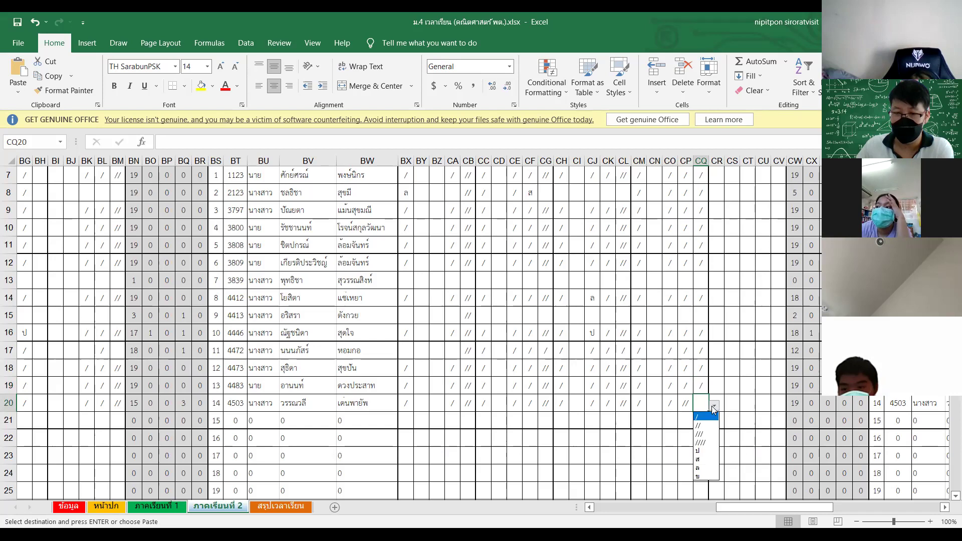
{"action": "left_click", "coordinate": [701, 414]}
In the ม.4/3 attendance table, record "ล" for the first student on 4 กุมภาพันธ์, in cell CQ52
{"action": "scroll", "coordinate": [690, 408], "scroll_direction": "down", "scroll_amount": 8}
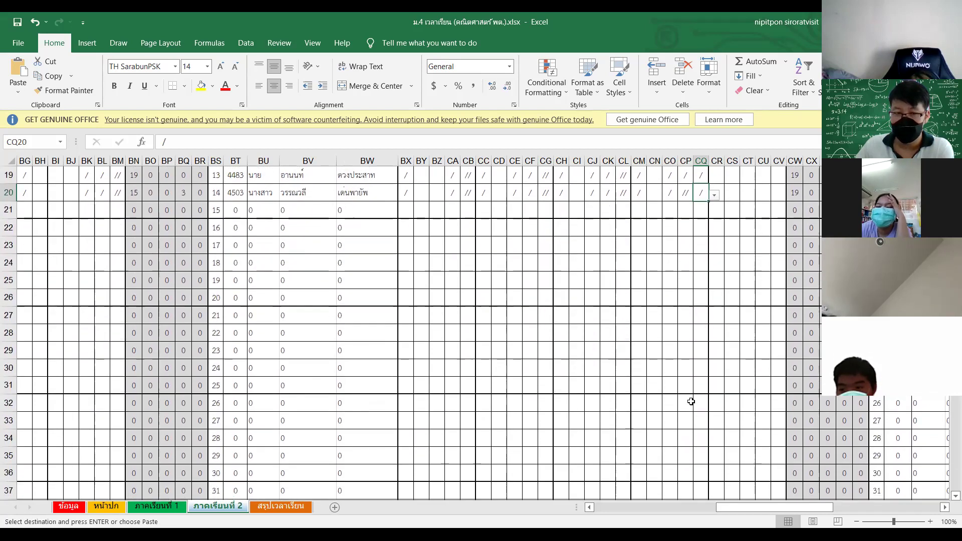
{"action": "scroll", "coordinate": [693, 400], "scroll_direction": "down", "scroll_amount": 5}
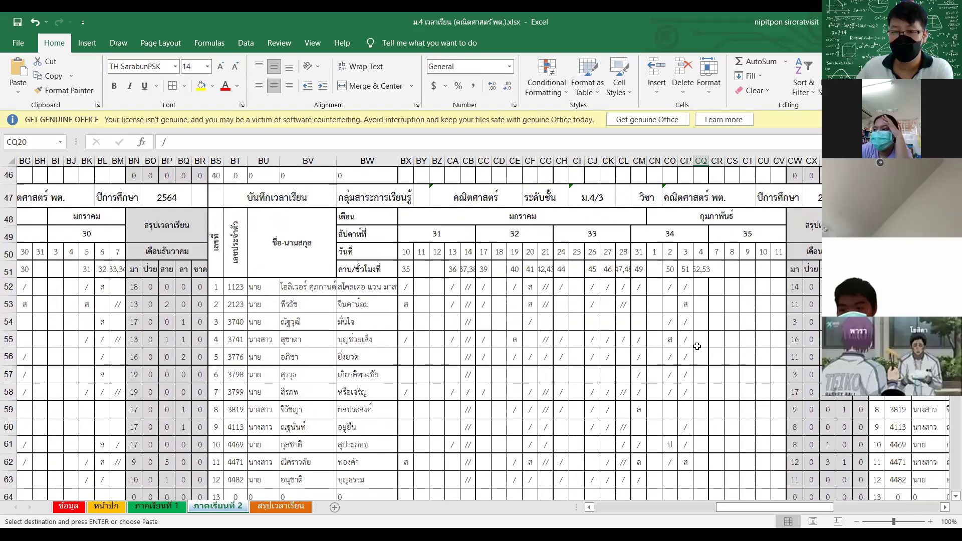
{"action": "left_click", "coordinate": [703, 285]}
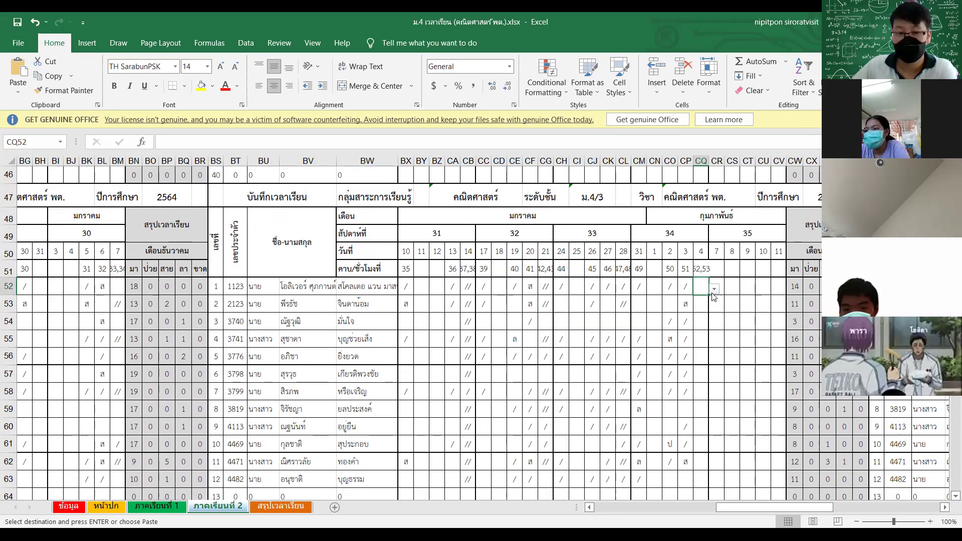
{"action": "left_click", "coordinate": [715, 289]}
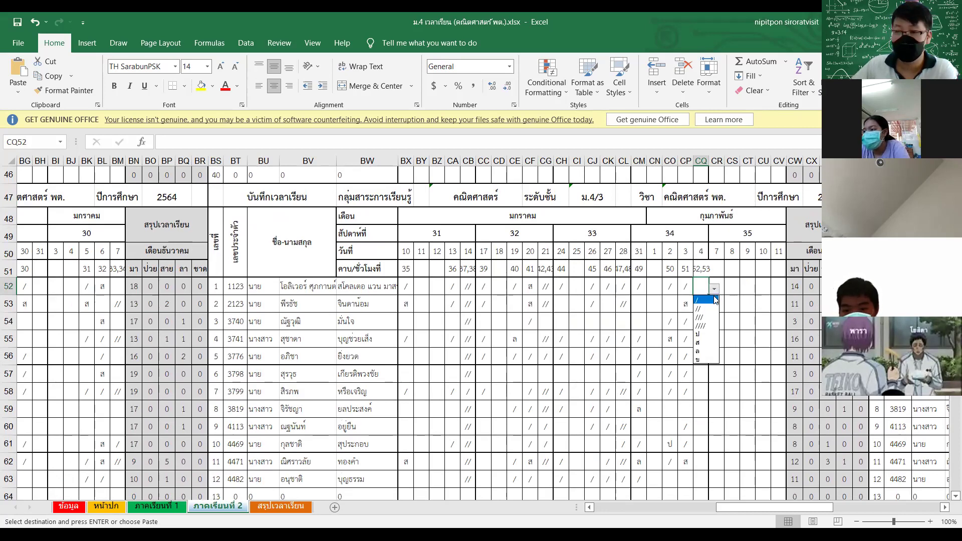
{"action": "left_click", "coordinate": [702, 351]}
Record "/" for the ม.4/3 students numbered 2 and 3 in cells CQ53 and CQ54
{"action": "left_click", "coordinate": [703, 305]}
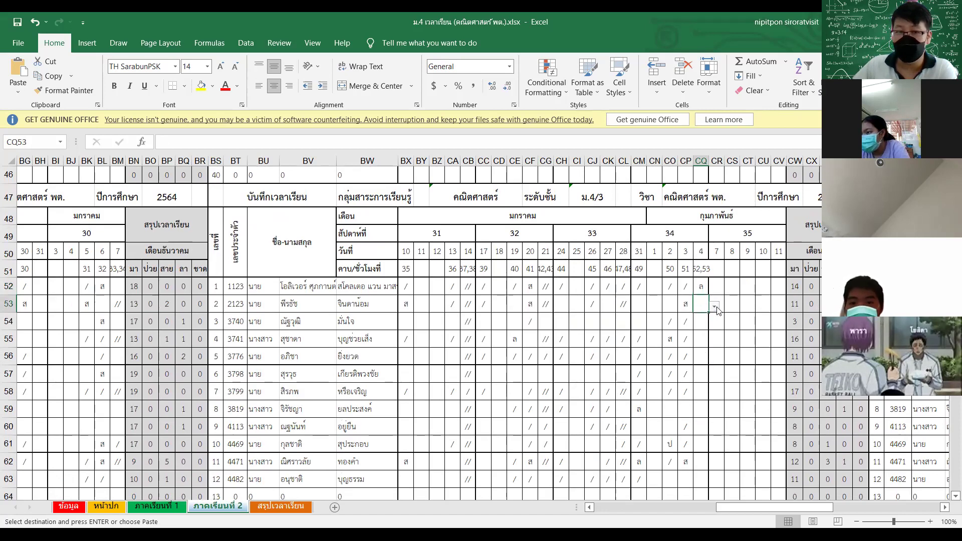
{"action": "left_click", "coordinate": [715, 307]}
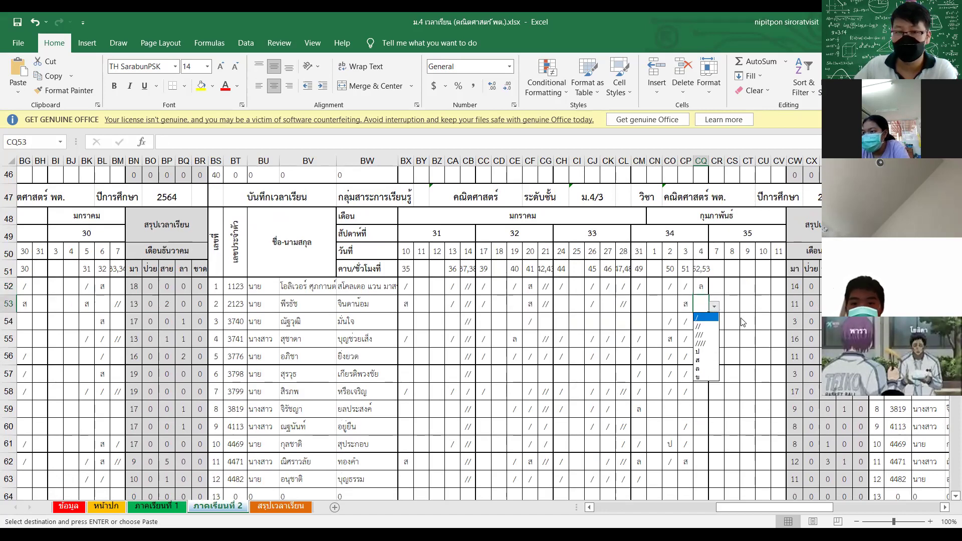
{"action": "left_click", "coordinate": [706, 318]}
{"action": "key", "text": "Return"}
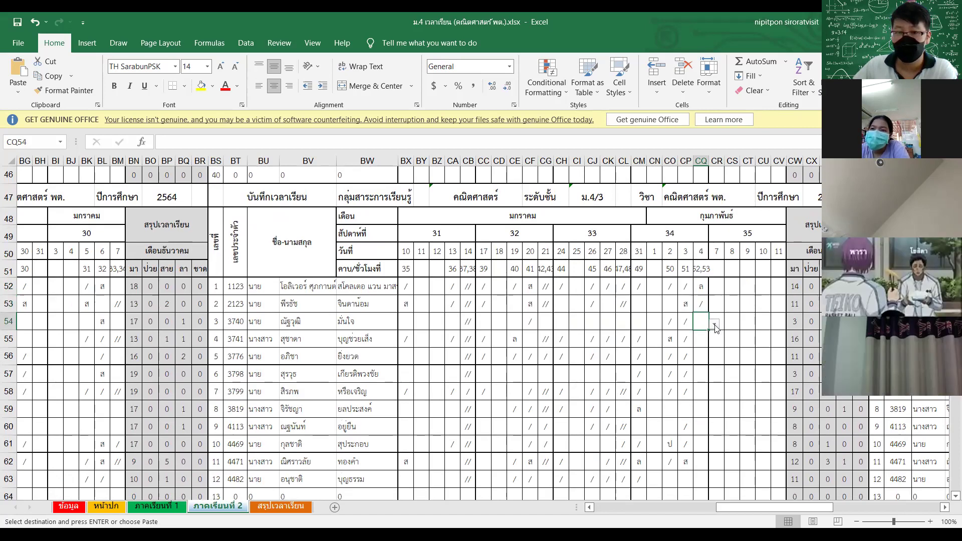
{"action": "left_click", "coordinate": [715, 325]}
{"action": "left_click", "coordinate": [706, 335]}
Leave student 4 of ม.4/3 blank and record "/" for students 5 and 6 in cells CQ56 and CQ57
{"action": "key", "text": "Return"}
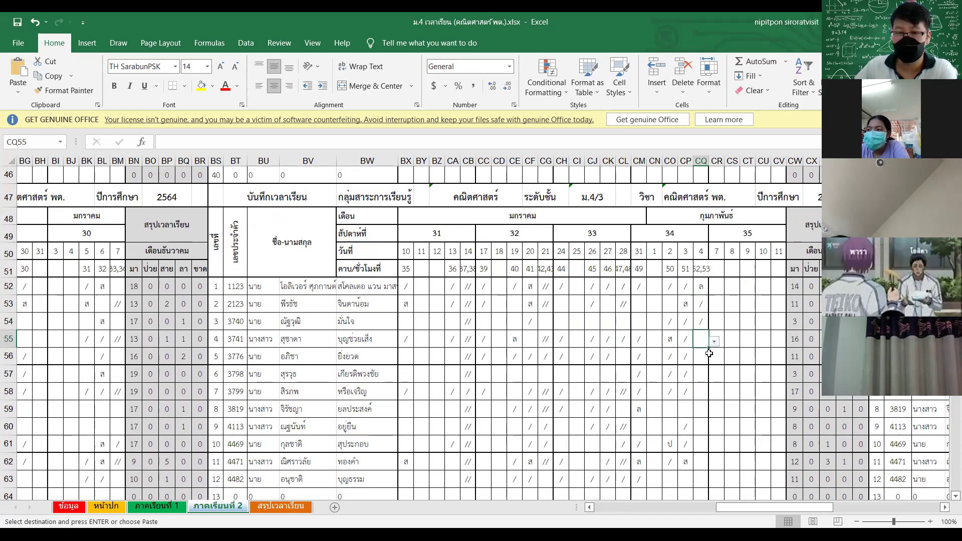
{"action": "left_click", "coordinate": [702, 356]}
{"action": "left_click", "coordinate": [715, 359]}
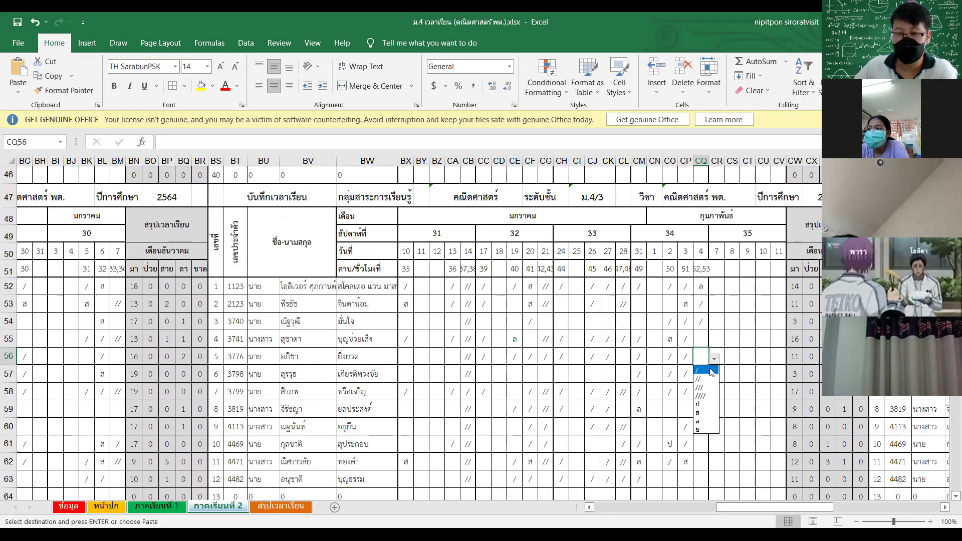
{"action": "left_click", "coordinate": [712, 373]}
{"action": "left_click", "coordinate": [706, 377]}
{"action": "left_click", "coordinate": [715, 376]}
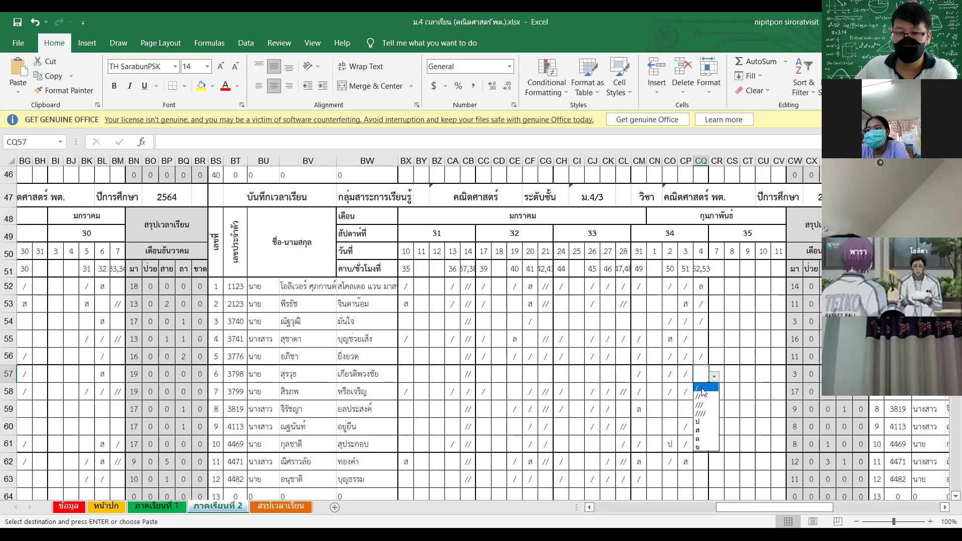
{"action": "left_click", "coordinate": [704, 389]}
Record "/" for the ม.4/3 students numbered 7 and 9 in cells CQ58 and CQ60, leaving CQ59 blank
{"action": "left_click", "coordinate": [704, 392]}
{"action": "left_click", "coordinate": [715, 394]}
{"action": "left_click", "coordinate": [704, 406]}
{"action": "left_click", "coordinate": [703, 410]}
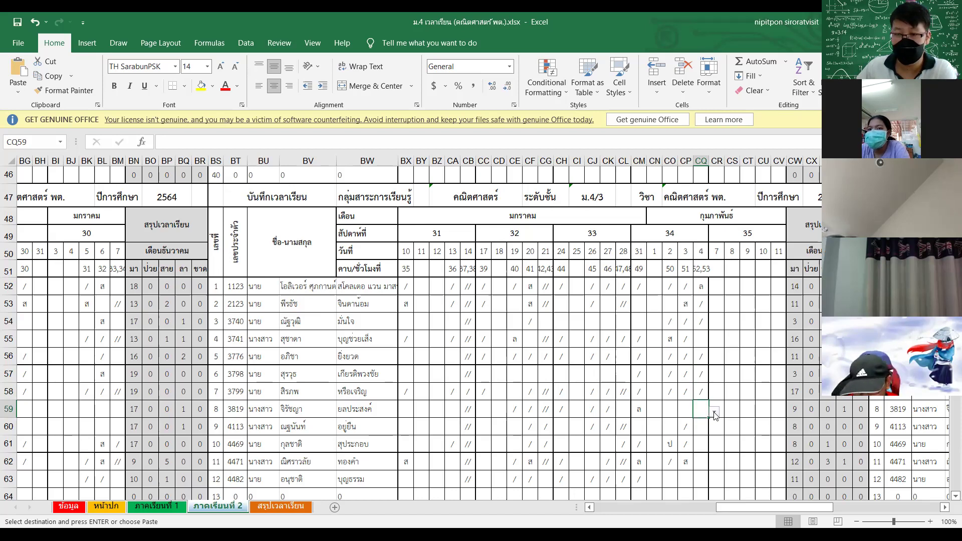
{"action": "left_click", "coordinate": [712, 426]}
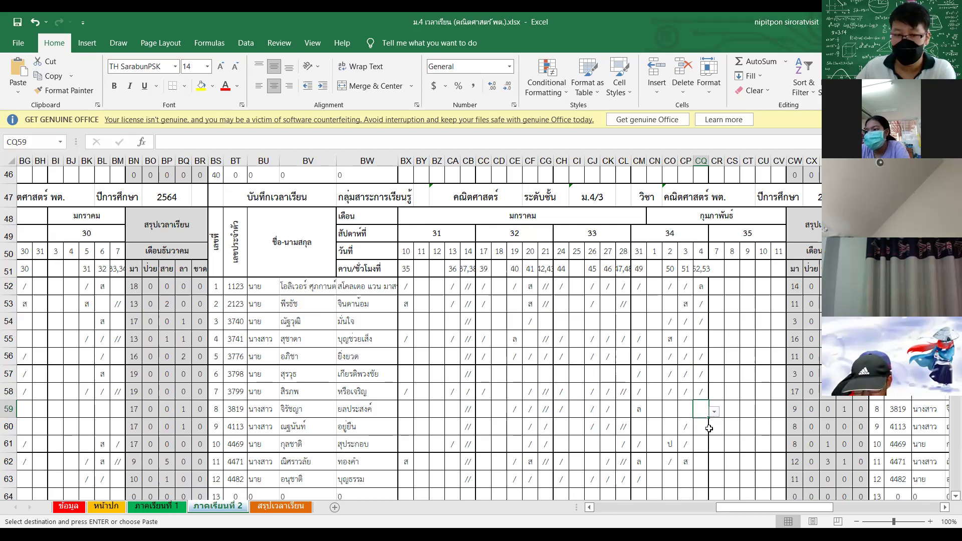
{"action": "left_click", "coordinate": [700, 430]}
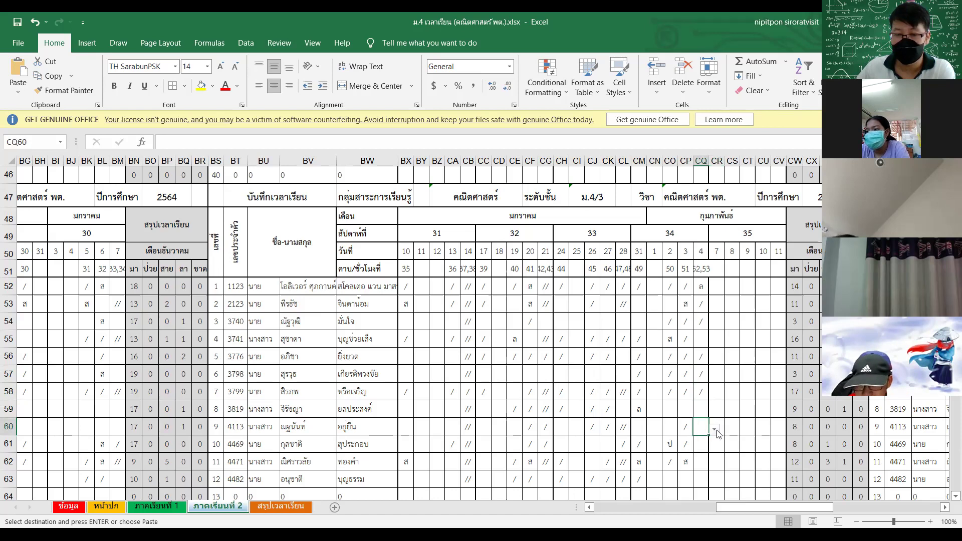
{"action": "left_click", "coordinate": [714, 429]}
{"action": "left_click", "coordinate": [707, 440]}
Record "/" for the ม.4/3 students numbered 10 and 11 in cells CQ61 and CQ62, and save the workbook
{"action": "left_click", "coordinate": [701, 444]}
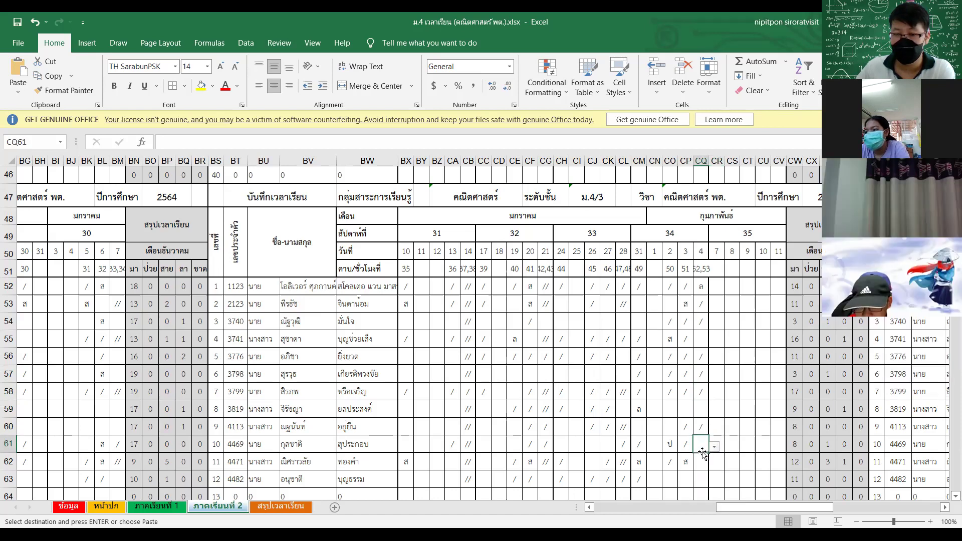
{"action": "left_click", "coordinate": [714, 447]}
{"action": "left_click", "coordinate": [698, 458]}
{"action": "left_click", "coordinate": [701, 462]}
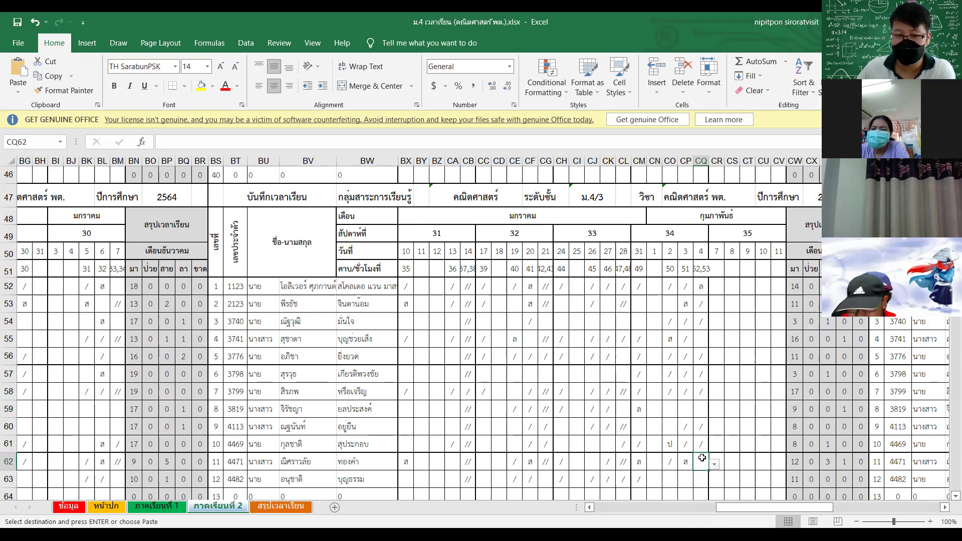
{"action": "left_click", "coordinate": [715, 465]}
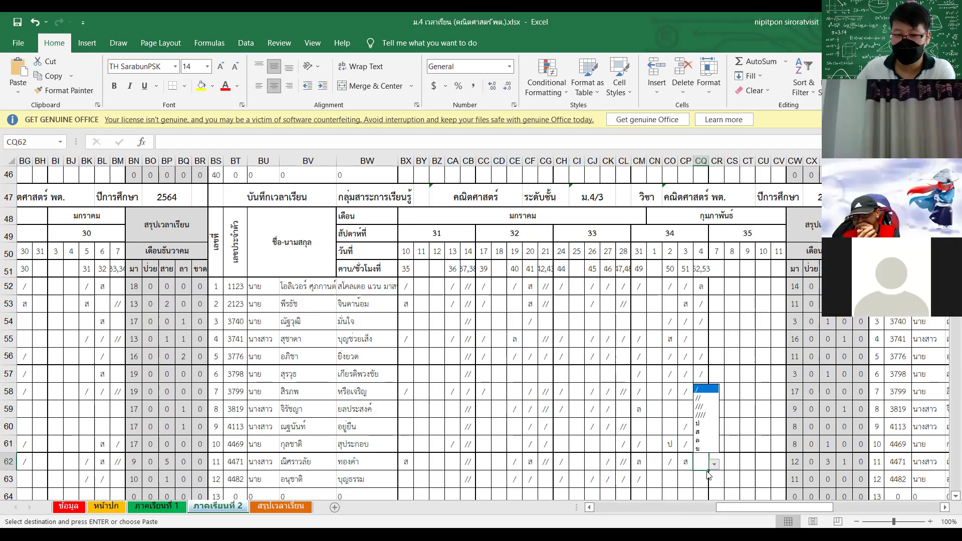
{"action": "left_click", "coordinate": [707, 391]}
{"action": "left_click", "coordinate": [703, 480]}
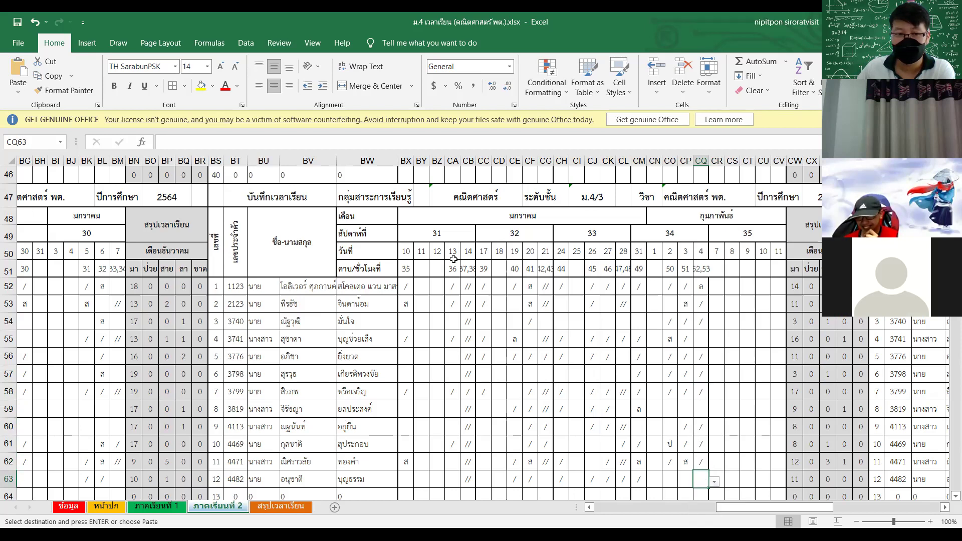
{"action": "left_click", "coordinate": [18, 23]}
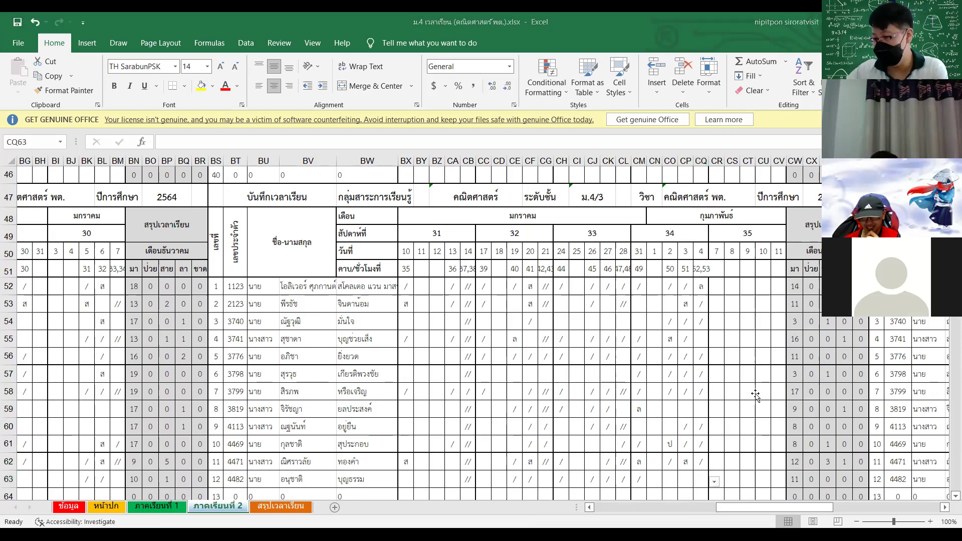
Switch to the PowerPoint presentation and start the slide show from slide 240 on the midpoint between two points
{"action": "key", "text": "alt+Tab"}
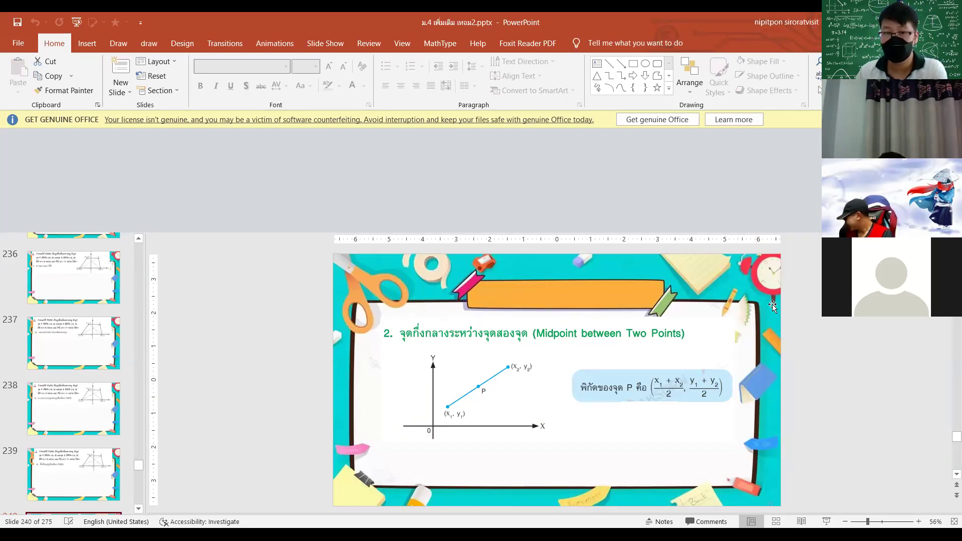
{"action": "left_click", "coordinate": [955, 119]}
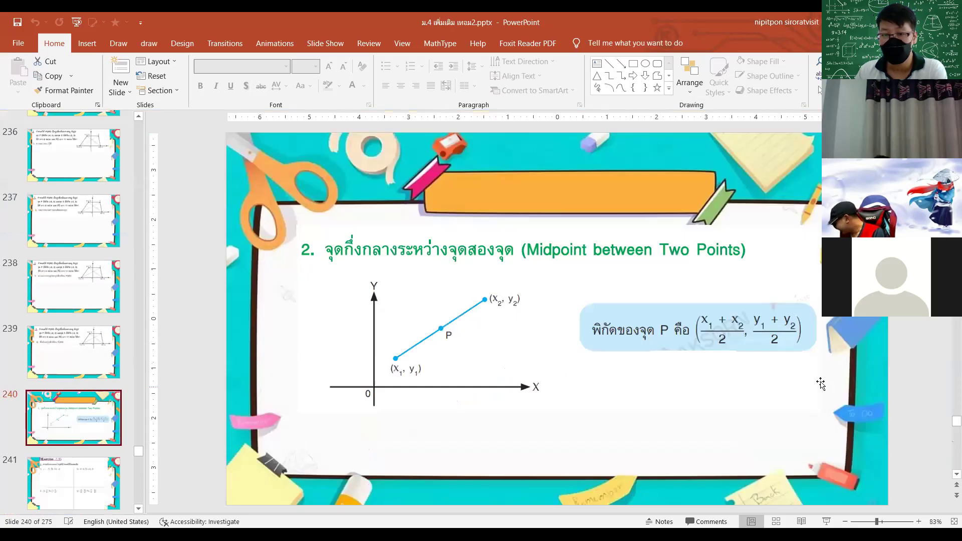
{"action": "left_click", "coordinate": [831, 524]}
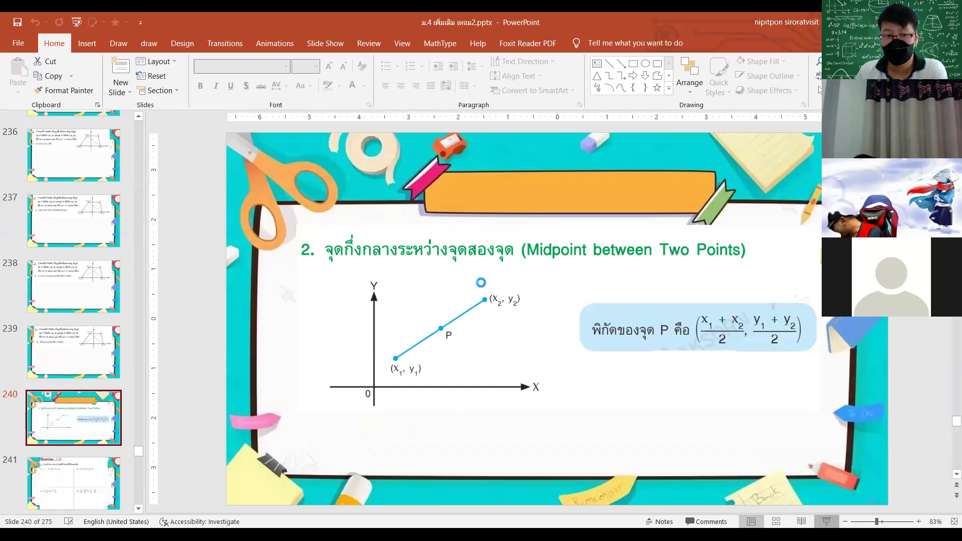